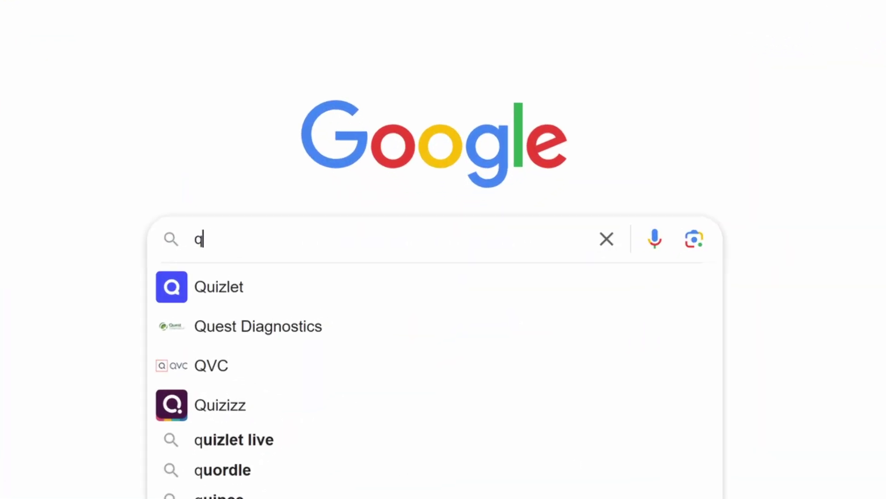
Step: Search Google for 'qbittorrent download' and open qbittorrent.org's download page at the Windows 10 / 11 installers
text(bittorrent)
key(Down)
key(Down)
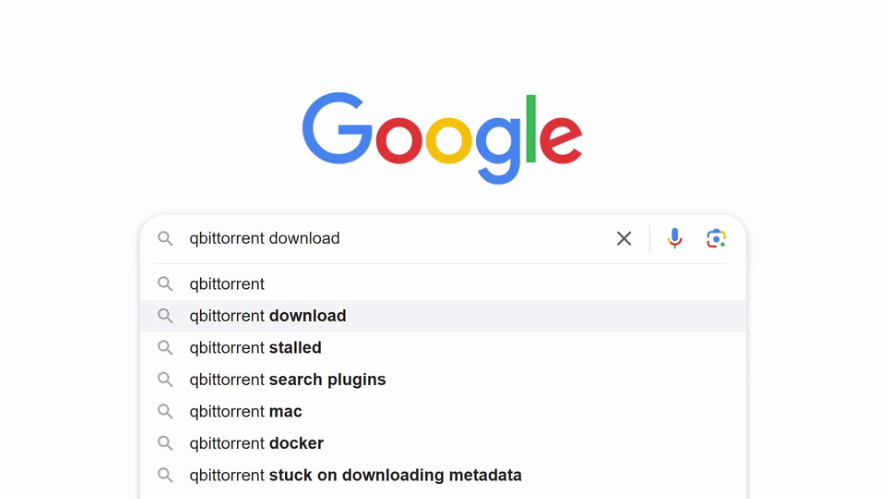
key(Return)
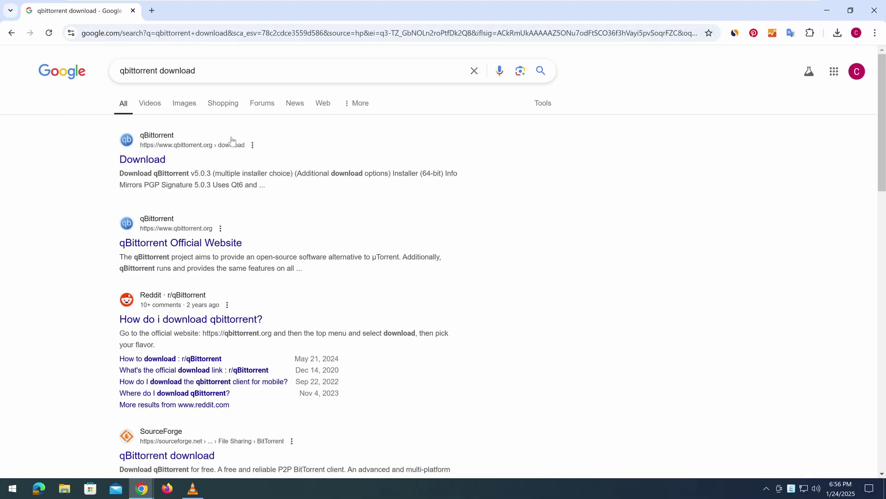
click(144, 159)
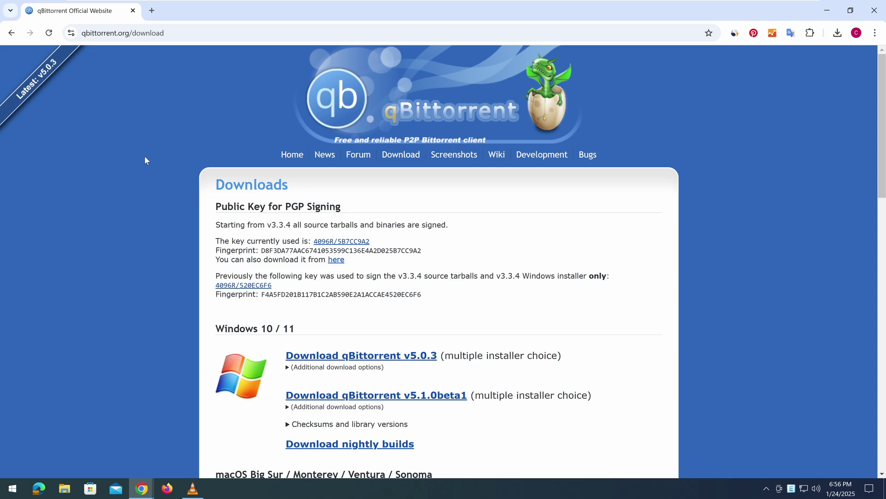
scroll(144, 164, down, 2)
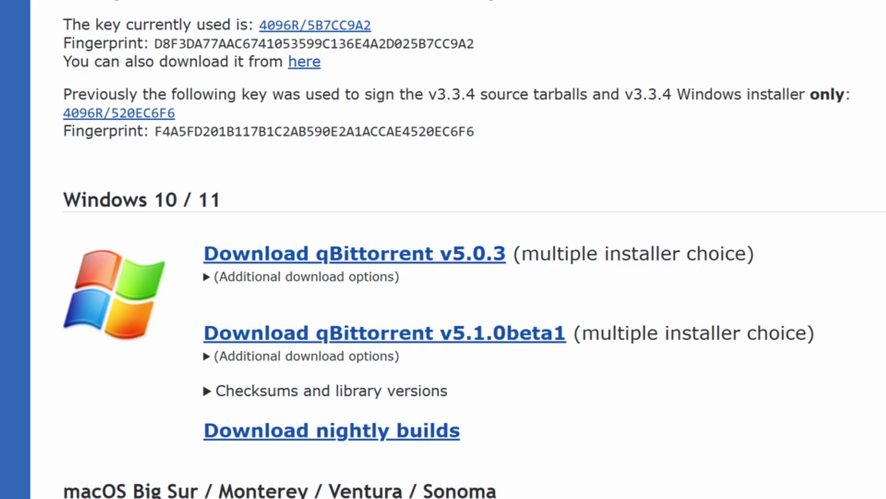
Step: Download qbittorrent_5.0.3_x64_setup.exe from FossHub via the v5.0.3 Windows x64 link
click(428, 262)
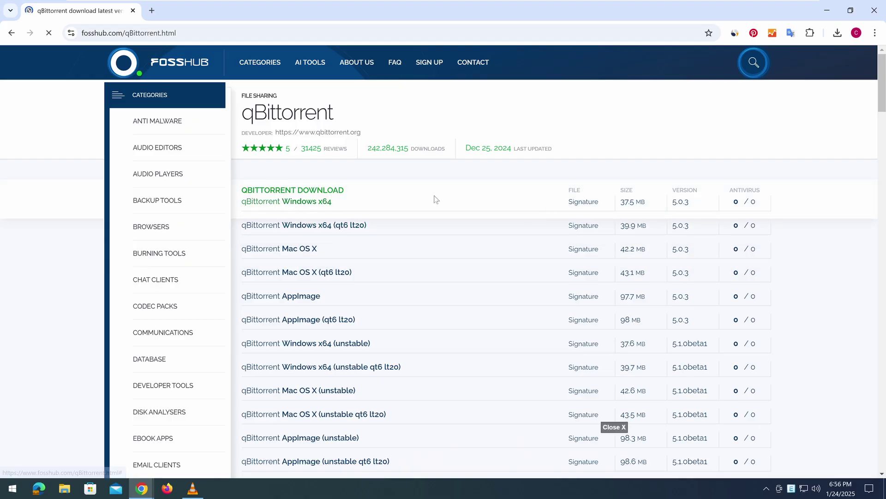
click(307, 194)
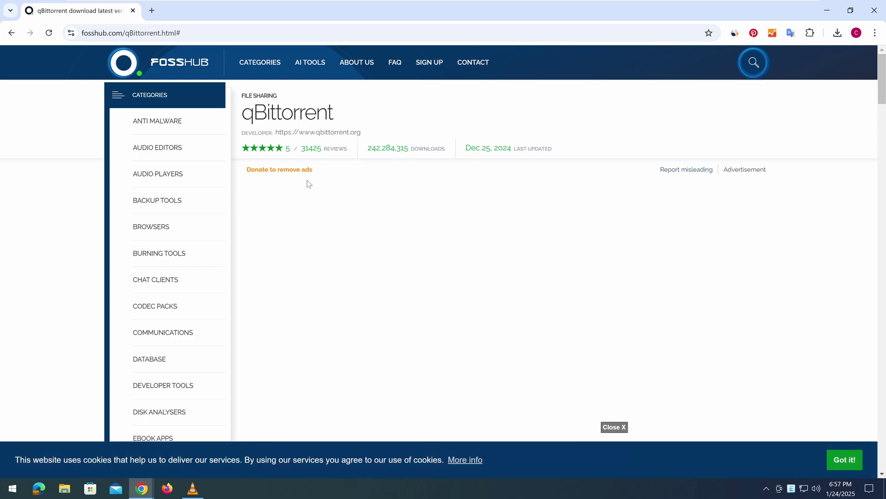
drag(881, 61, 882, 110)
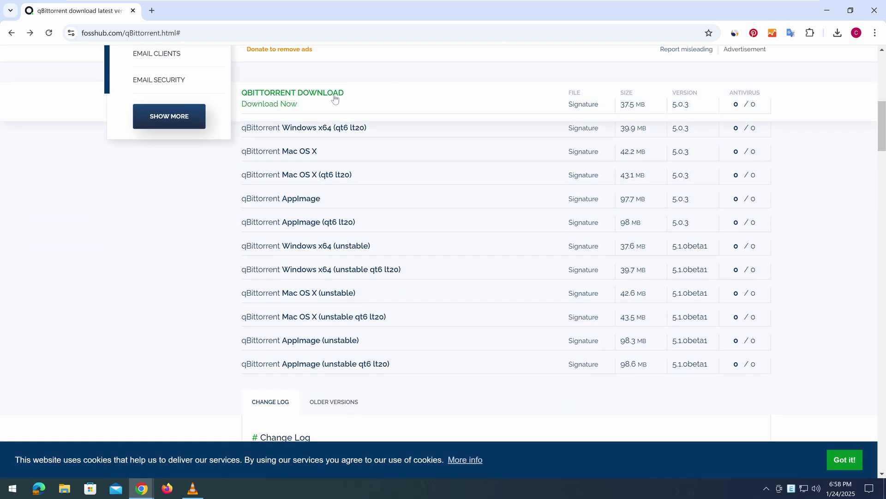
click(269, 108)
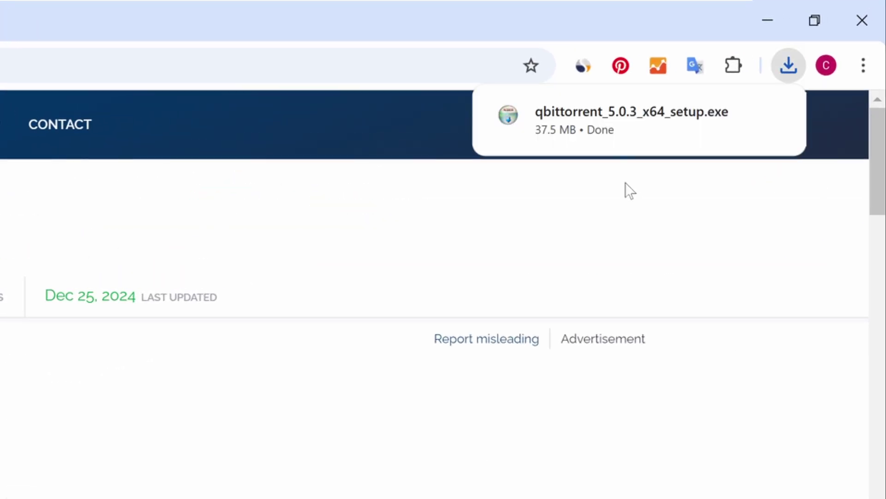
Step: Run the installer in English, accept the license, install to C:\Program Files\qBittorrent, and launch it
click(600, 125)
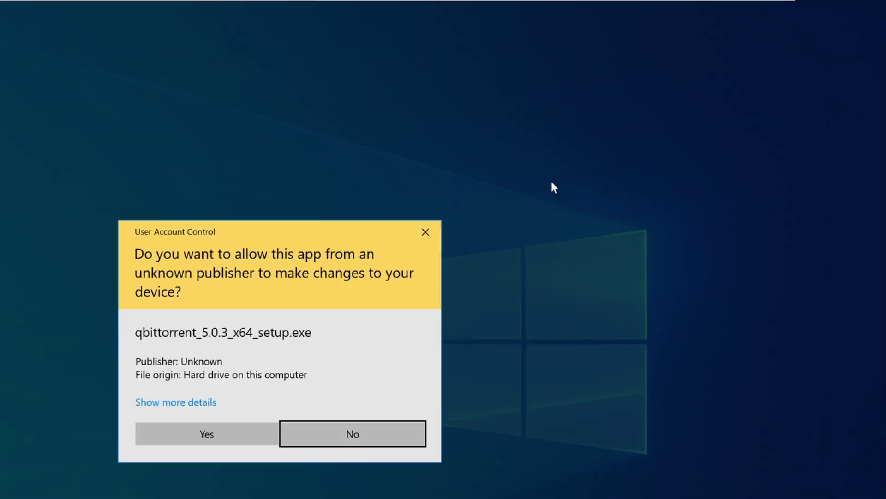
click(390, 320)
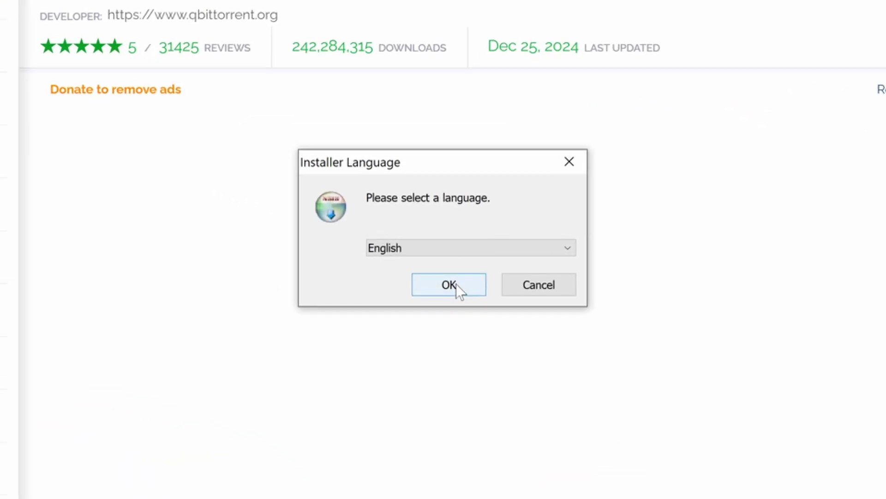
click(456, 284)
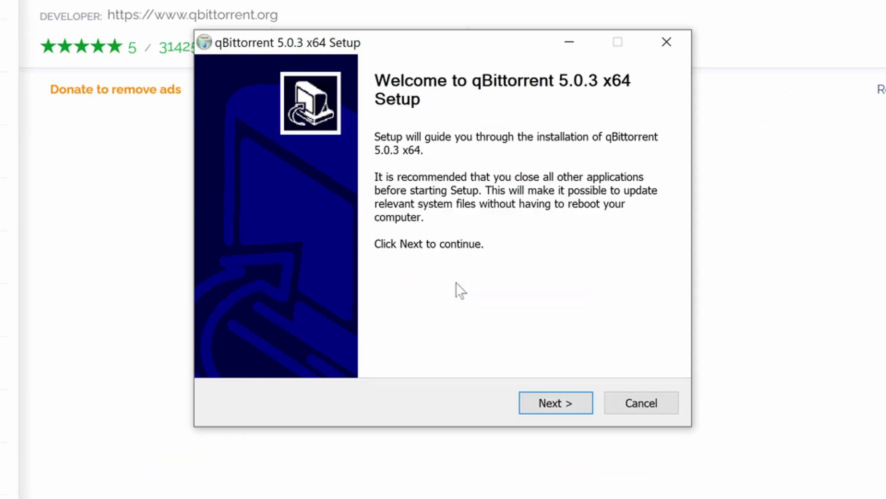
click(557, 408)
click(392, 358)
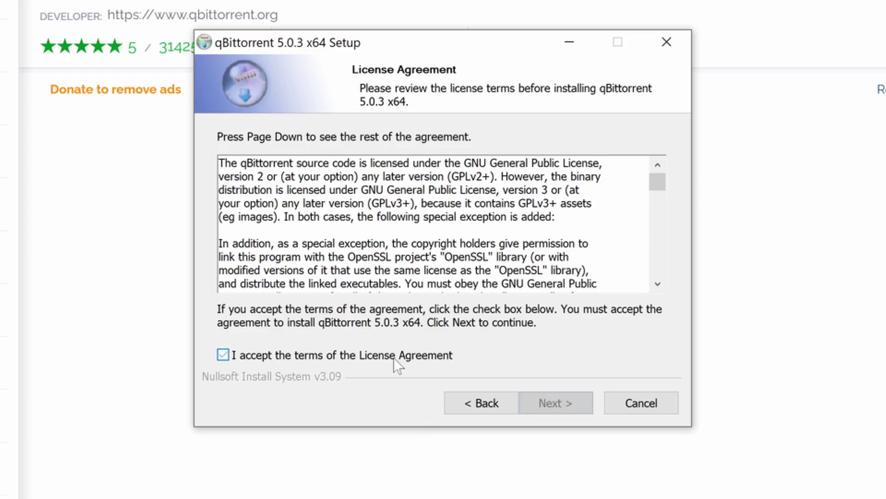
click(564, 401)
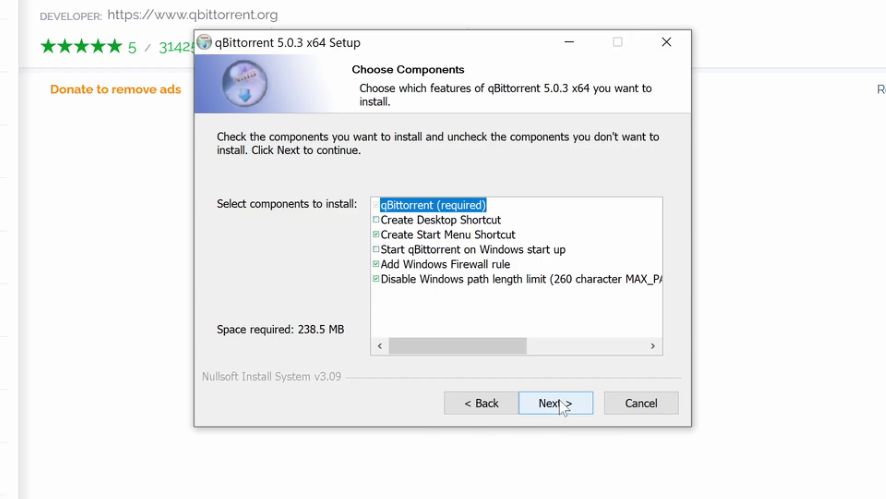
click(561, 406)
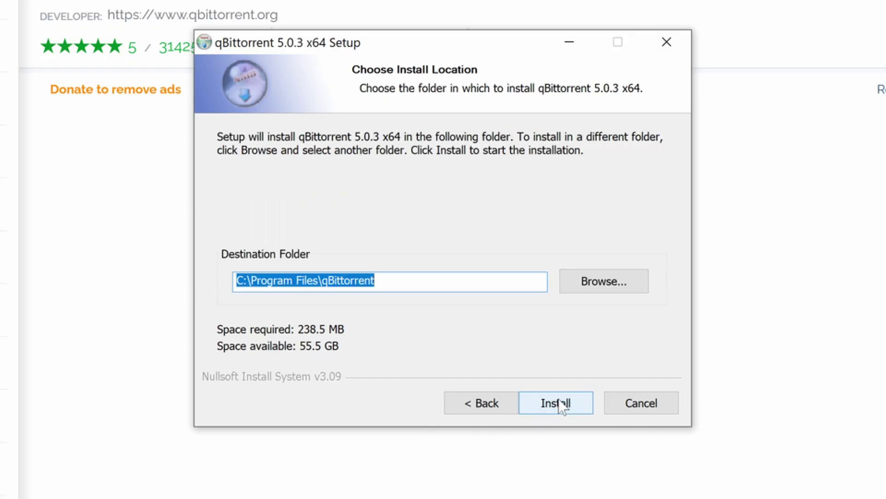
click(561, 405)
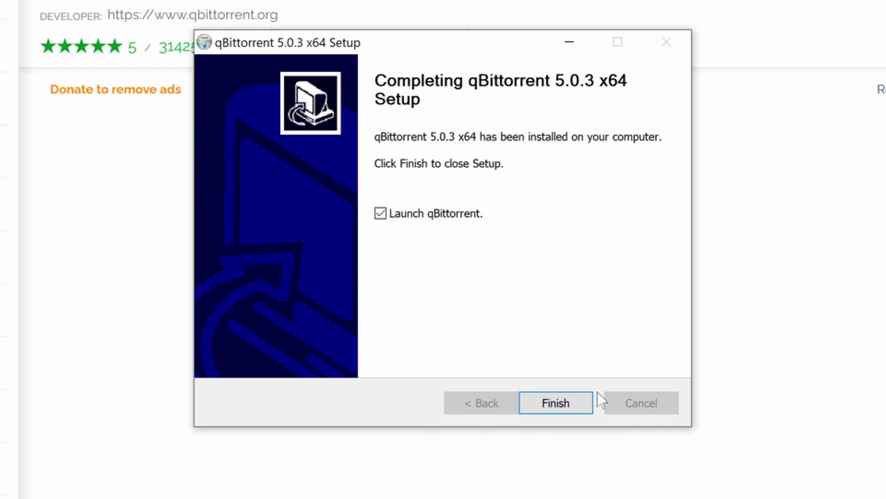
click(574, 403)
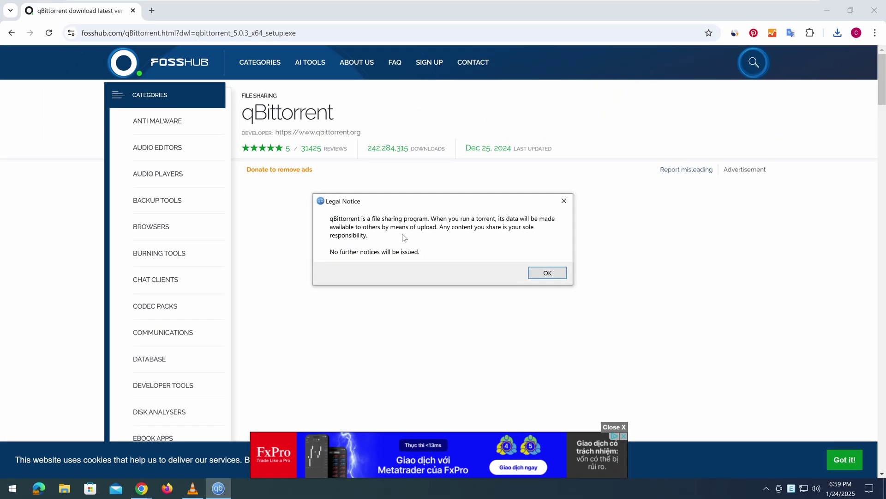
Step: Dismiss qBittorrent's Legal Notice and minimize Chrome so the empty client window stands alone
click(547, 273)
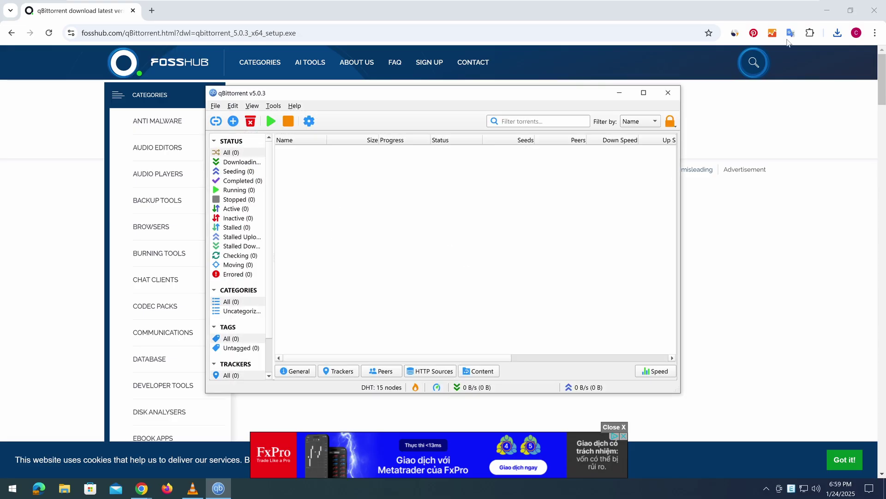
click(827, 9)
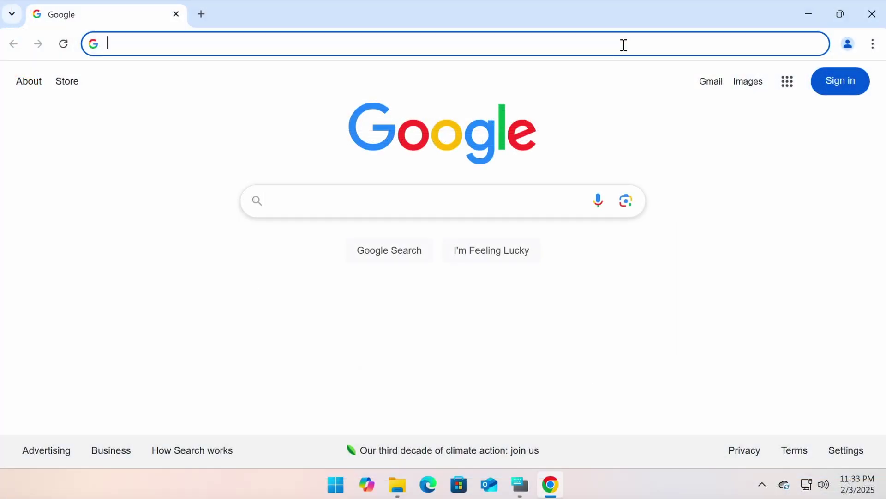
Step: Search Google for 'top torrenting site' and scroll through the results
text(to)
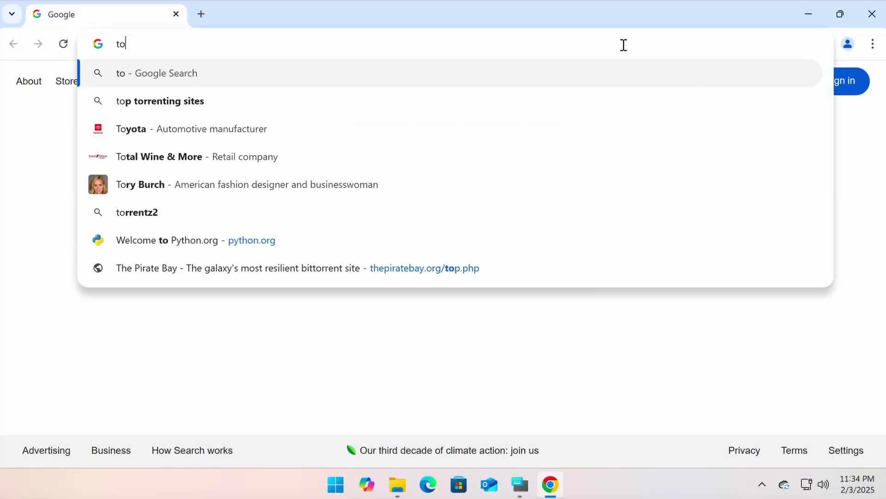
text(p torrentin)
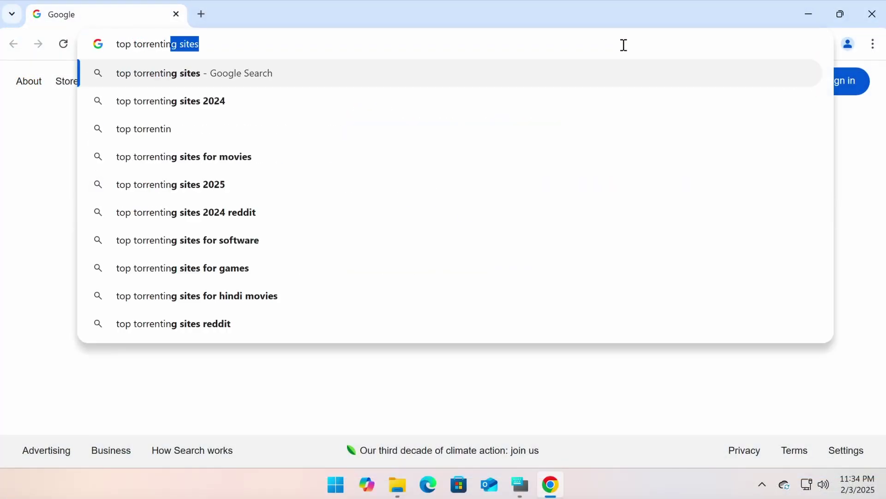
text(g site)
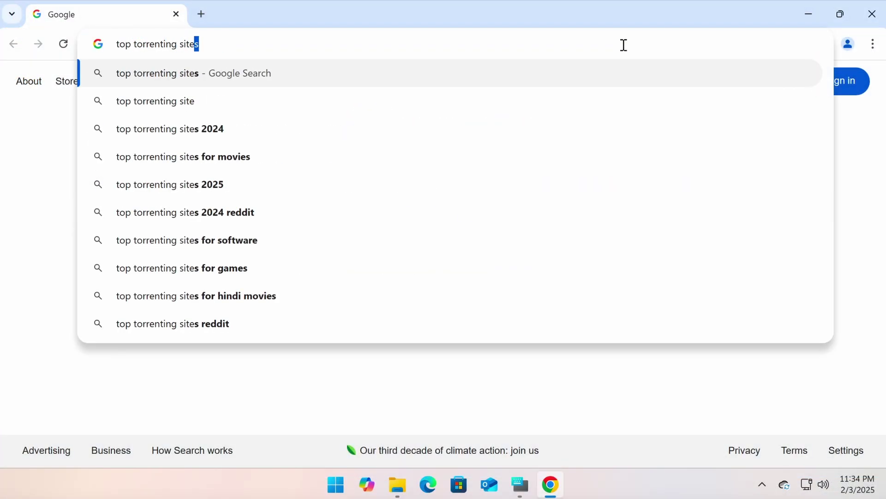
key(Return)
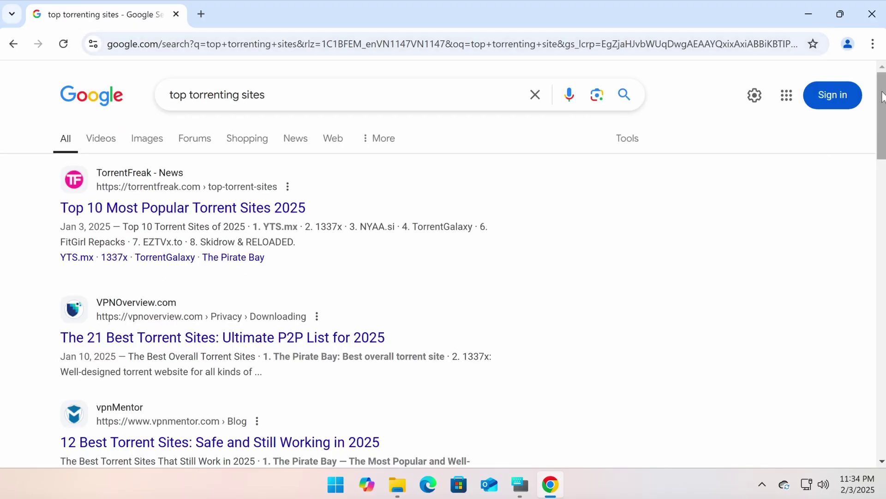
drag(882, 97, 882, 141)
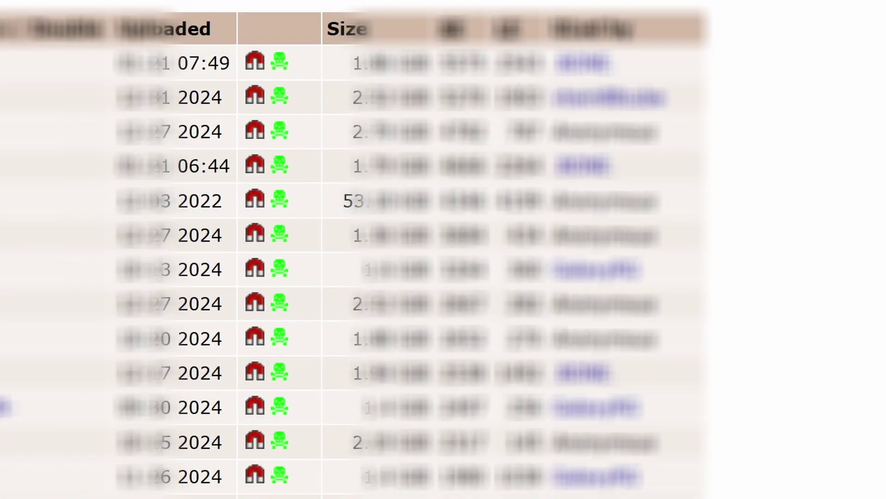
Step: Send the first listing's magnet link to qBittorrent, always allowing it, keeping the Nosferatu 2024 file included
click(256, 70)
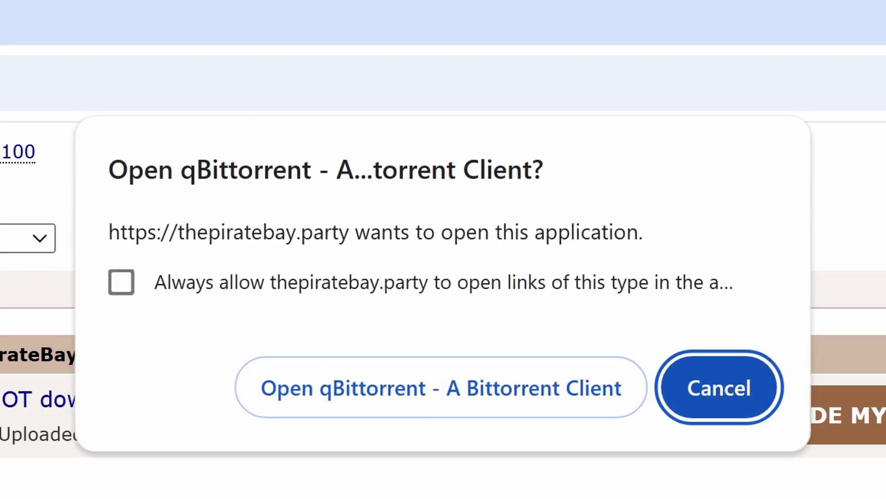
click(119, 287)
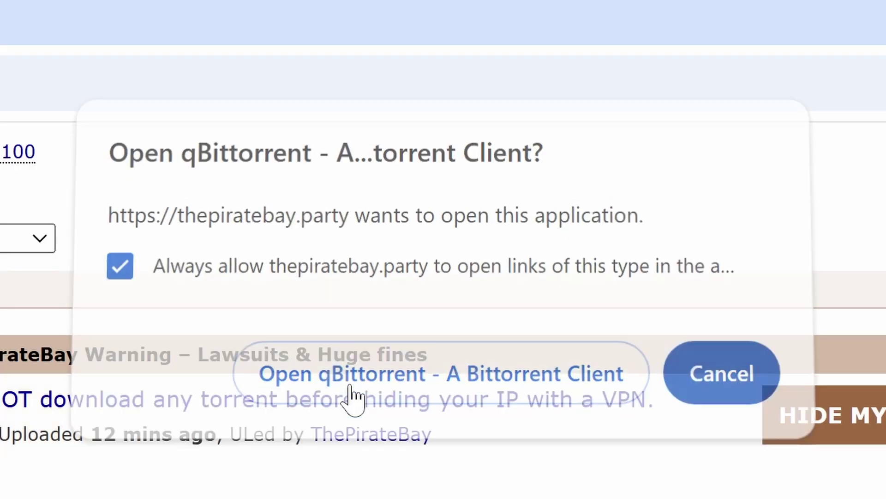
click(354, 396)
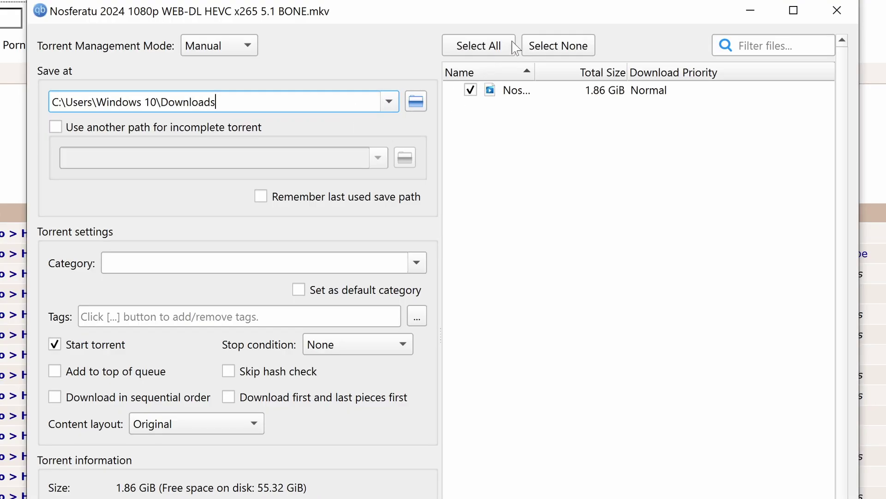
click(471, 92)
click(470, 91)
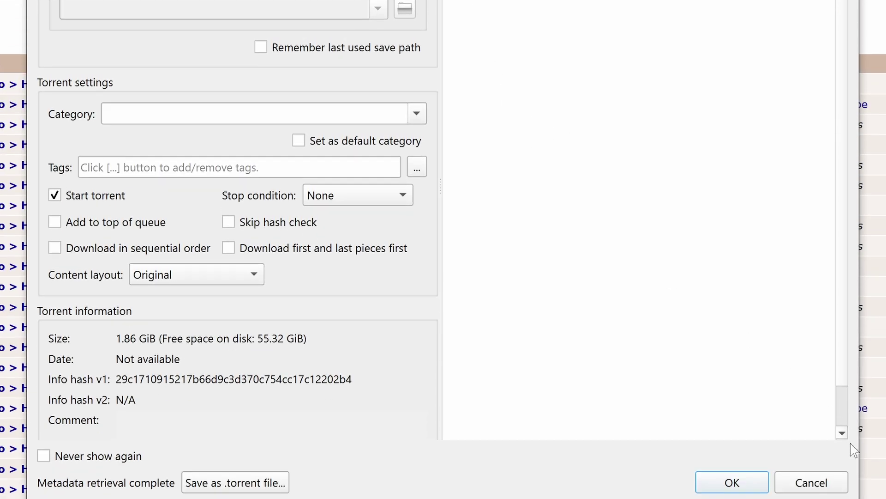
Step: Confirm the Nosferatu torrent, then open the Babygirl (2024) .torrent from Downloads with qBittorrent
click(731, 484)
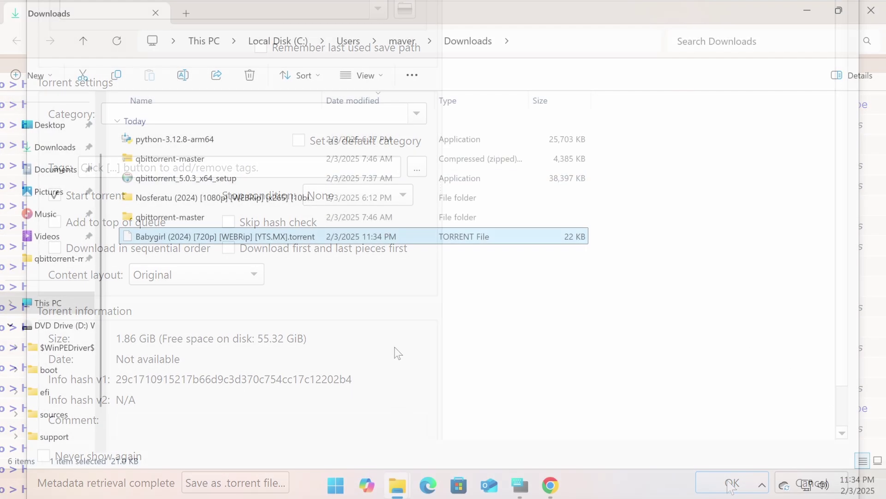
click(215, 276)
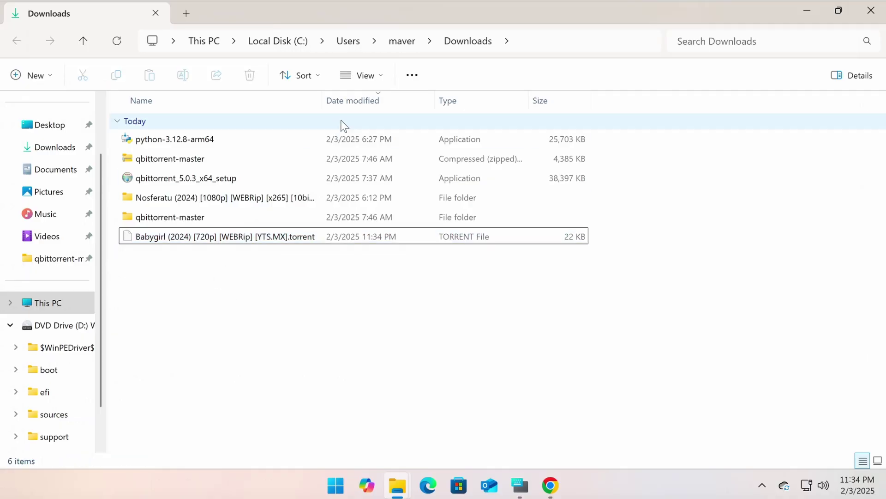
drag(321, 100, 556, 106)
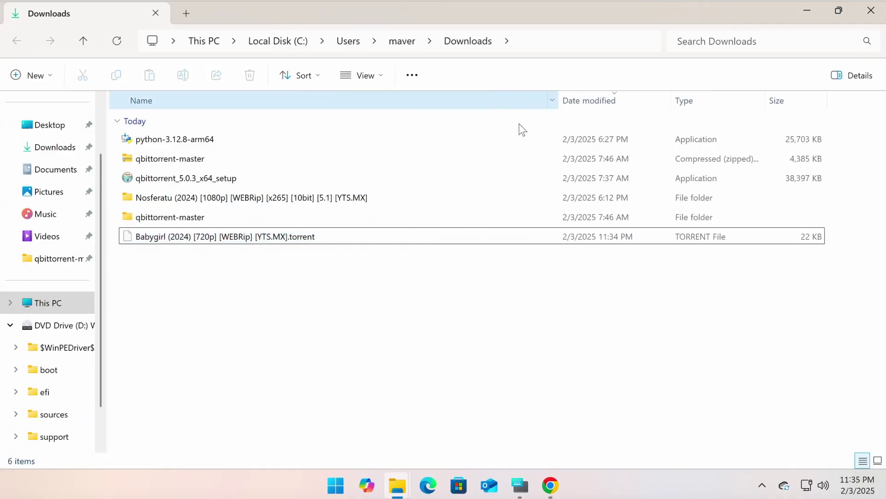
click(294, 238)
right_click(293, 238)
mouse_move(462, 34)
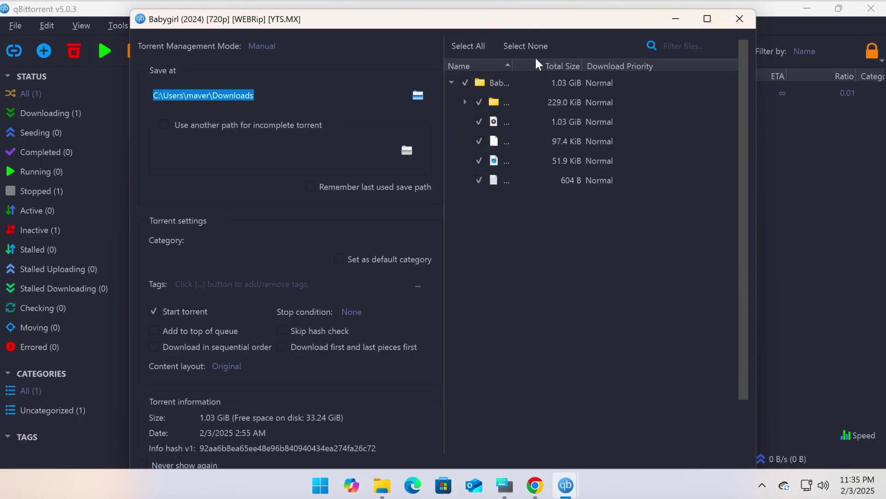
Step: Accept the Babygirl (2024) 720p torrent and select its downloading row in the list
key(Return)
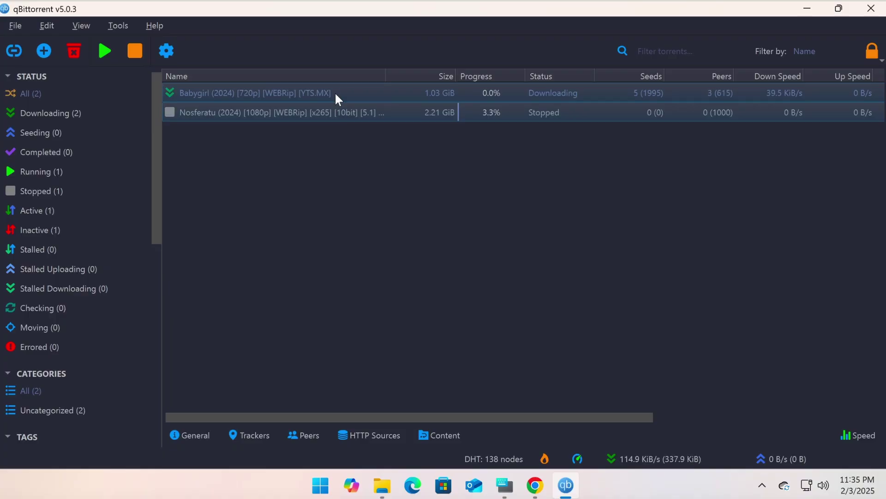
click(323, 89)
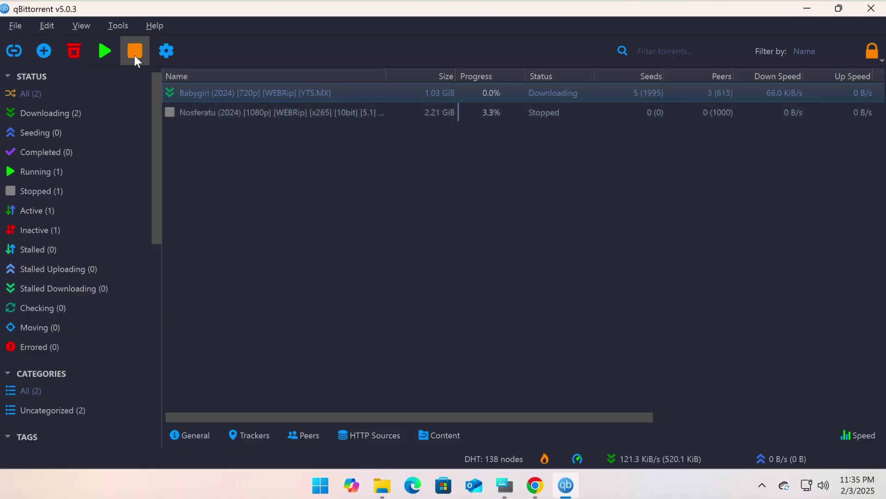